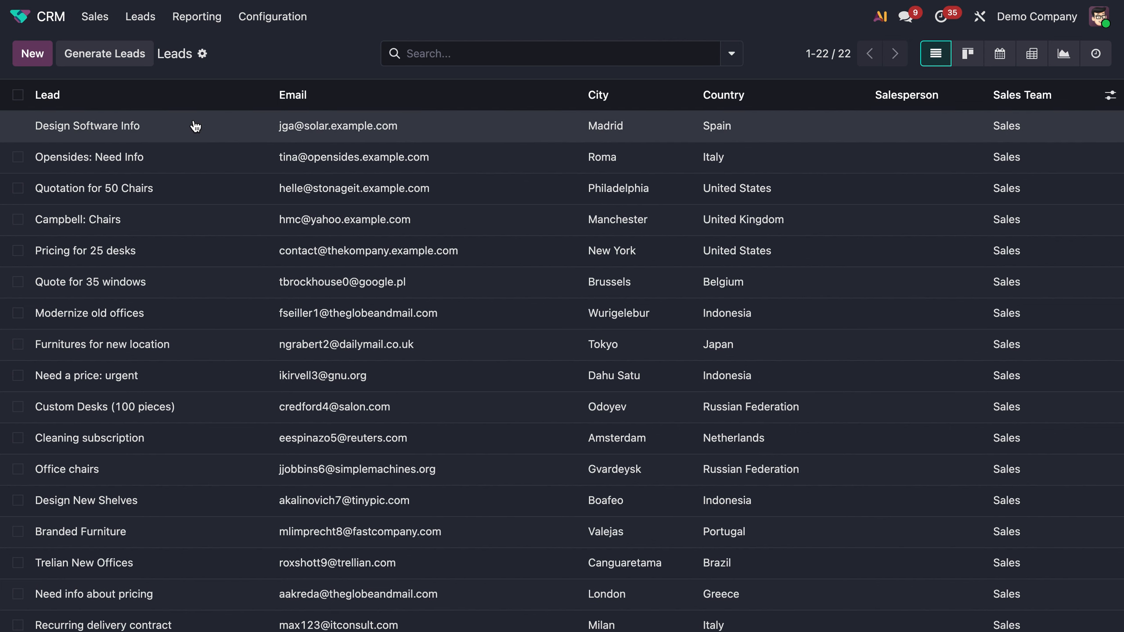
# Assign the team leader as salesperson on the Design Software Info lead and return to the leads list
pyautogui.click(194, 126)
pyautogui.click(164, 414)
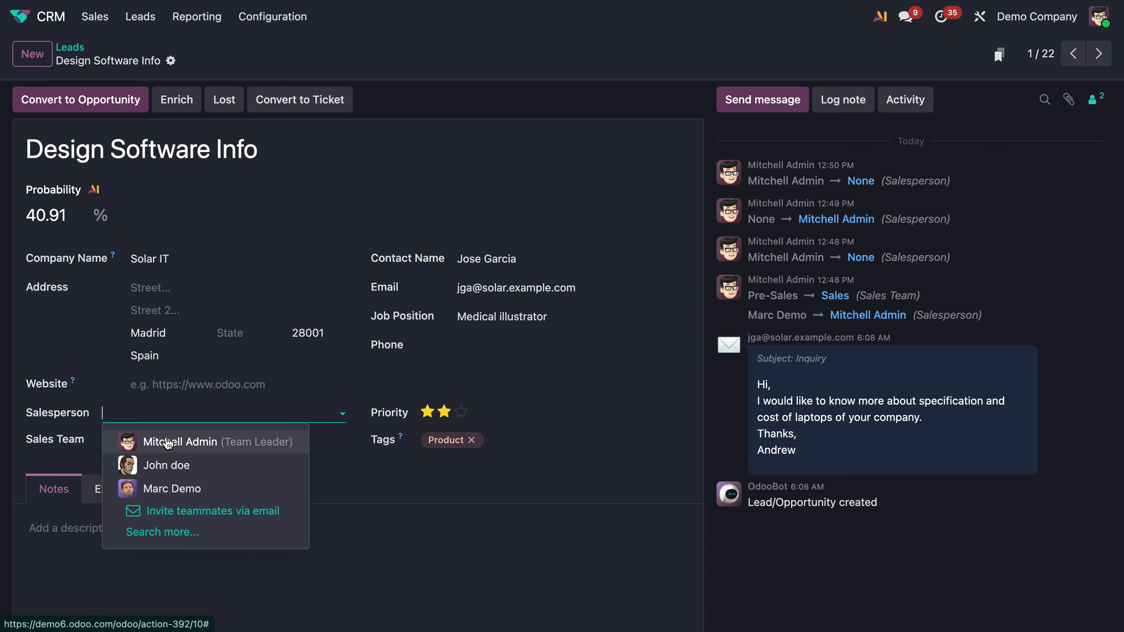
pyautogui.click(167, 442)
pyautogui.click(196, 61)
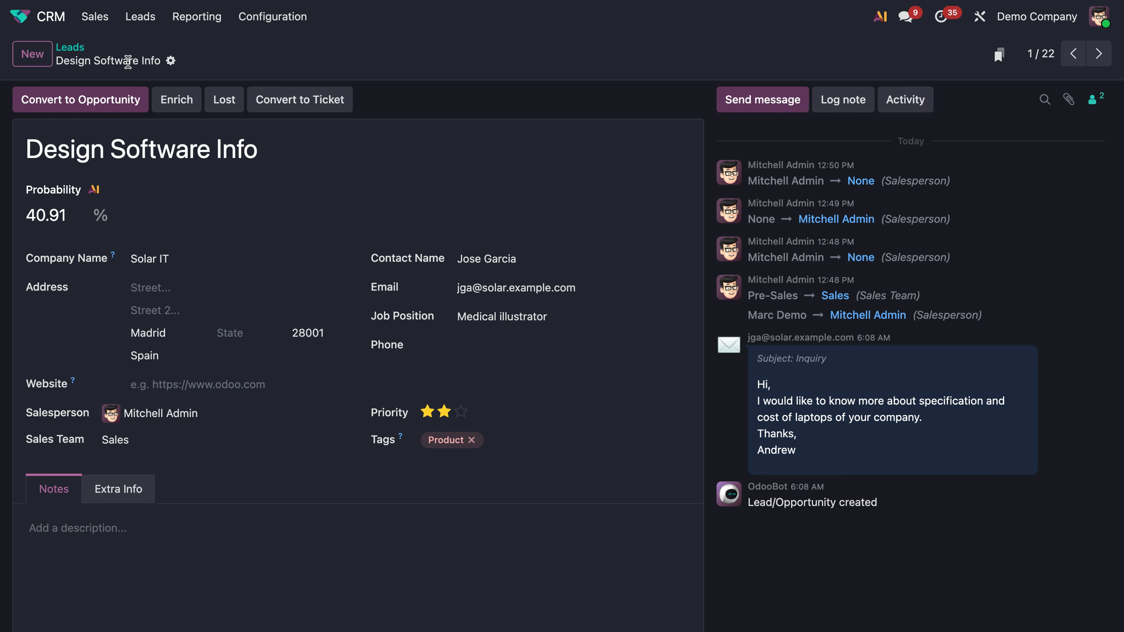
pyautogui.click(70, 47)
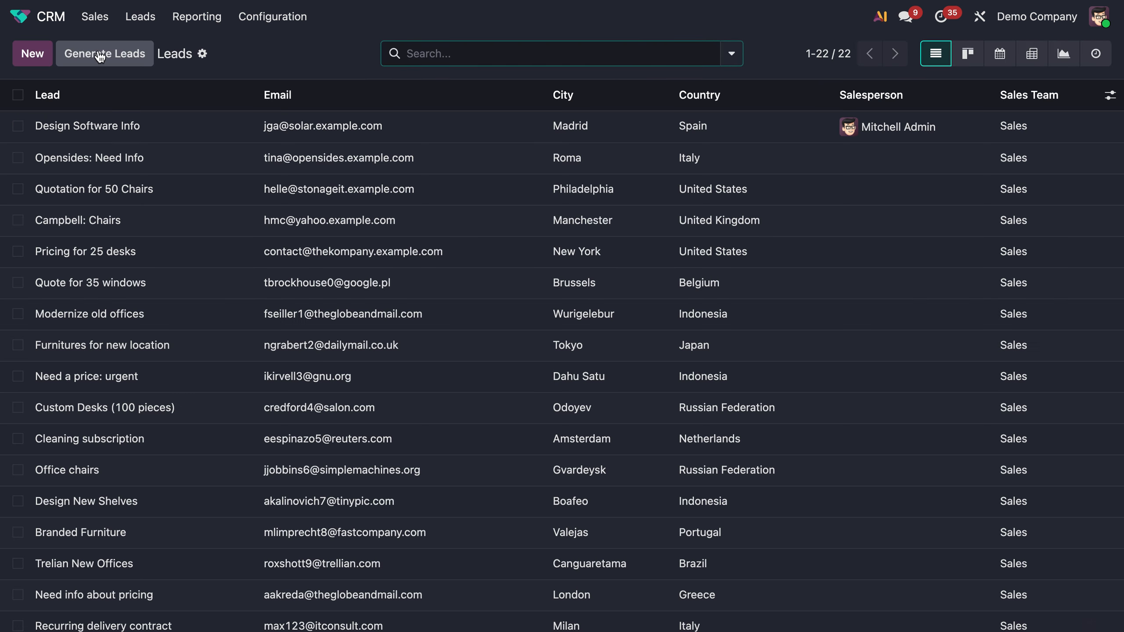
# View the Opensides: Need Info lead, return to the leads list and limit it to records 1-10
pyautogui.click(460, 159)
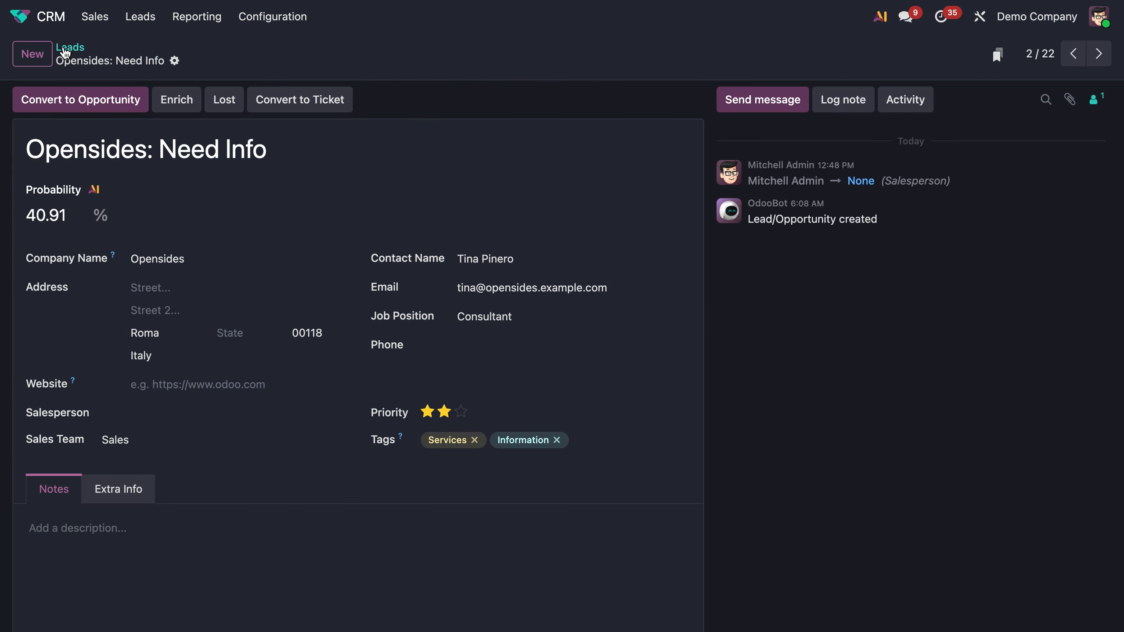
pyautogui.click(64, 50)
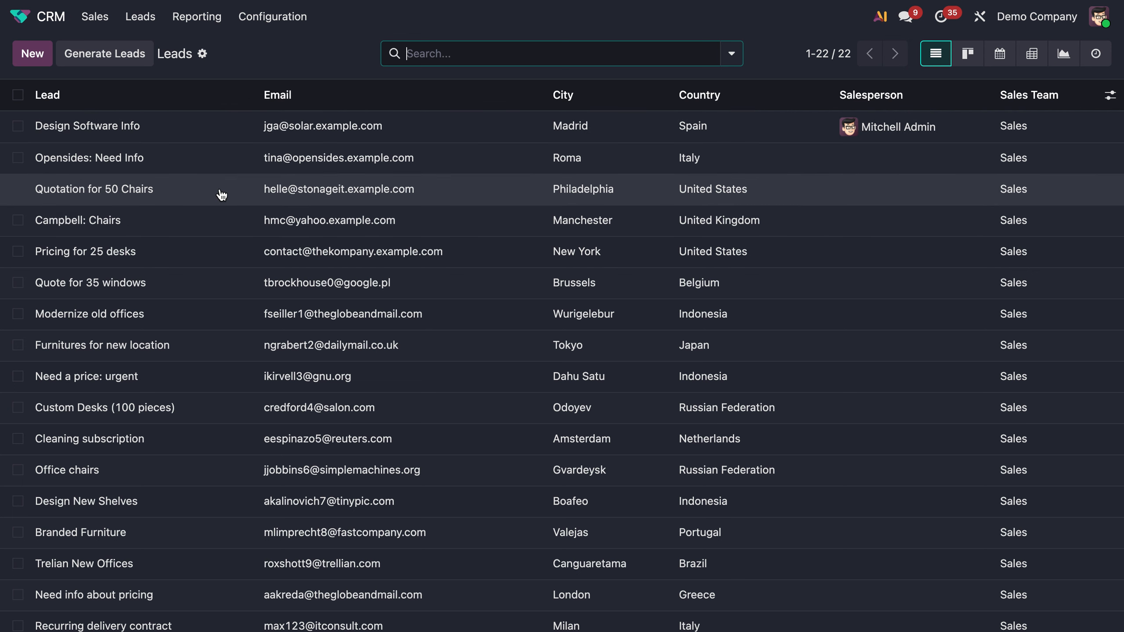
pyautogui.click(827, 52)
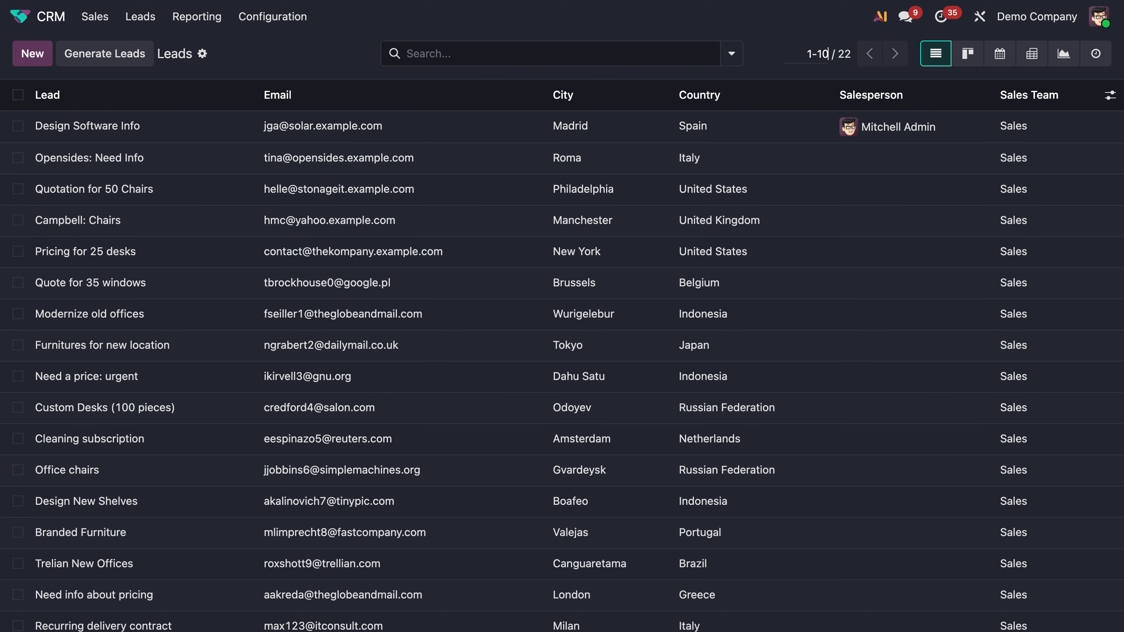
pyautogui.click(765, 45)
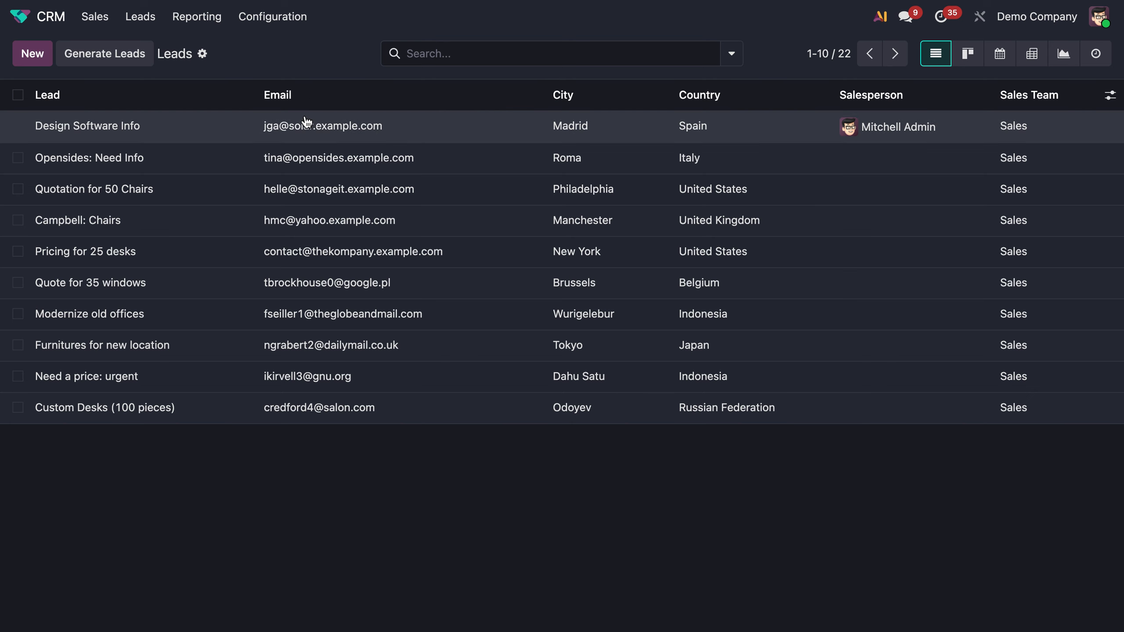
# Check the list view's Enable Mass Editing setting in Studio, and close Studio
pyautogui.click(311, 158)
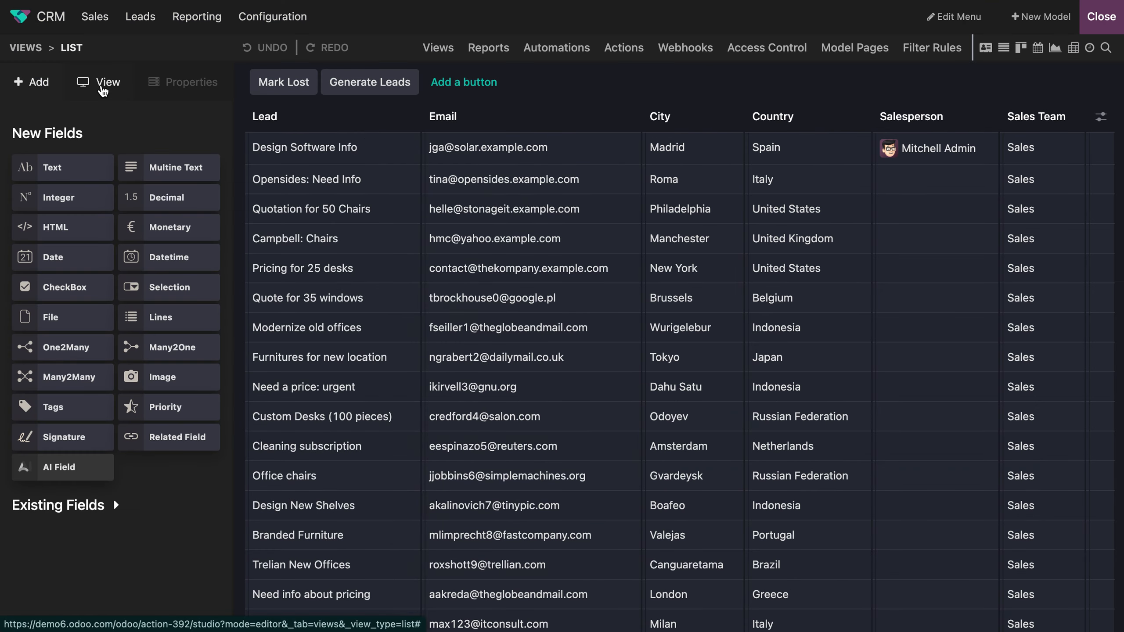
pyautogui.click(103, 90)
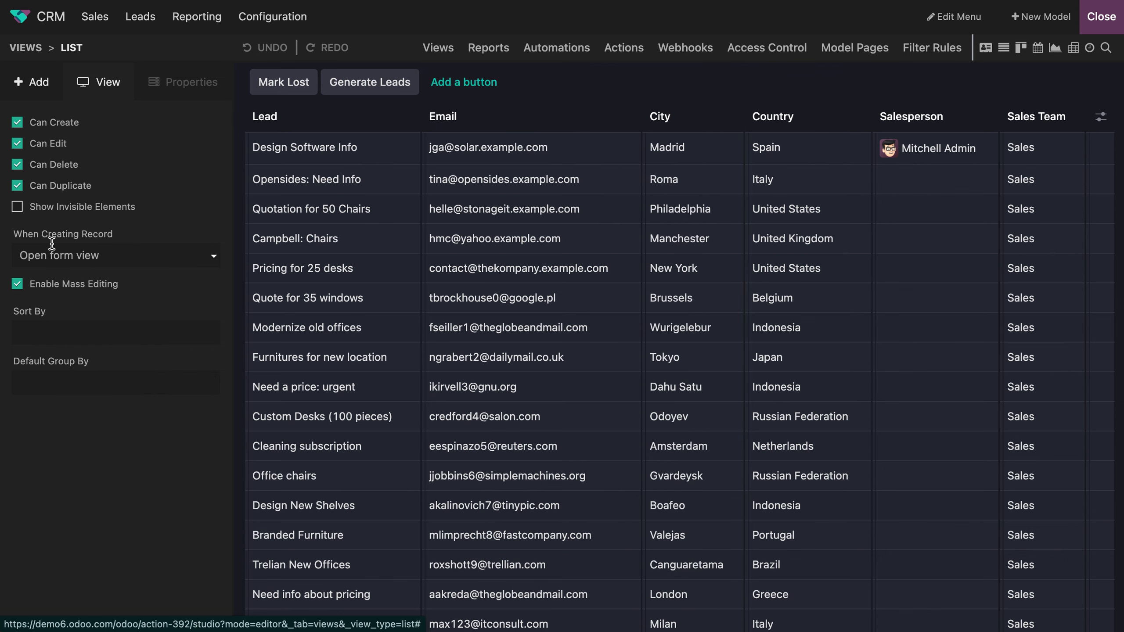
pyautogui.click(1102, 20)
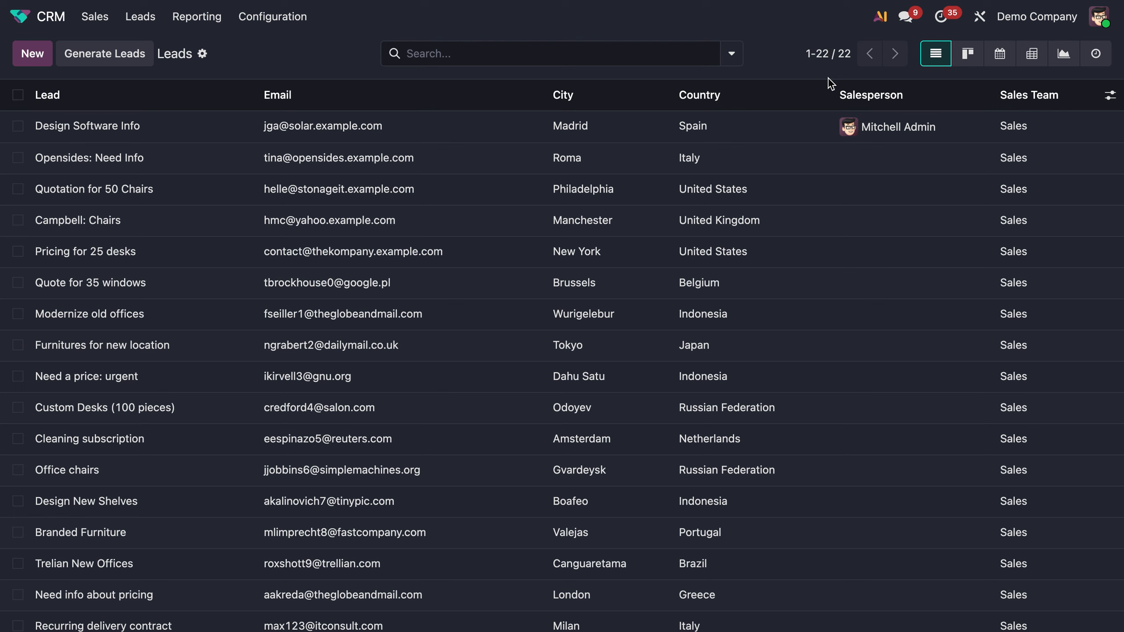
# Limit the leads list to records 1-10, assign the team leader as salesperson to all ten in bulk, and clear the selection
pyautogui.click(827, 53)
pyautogui.click(754, 50)
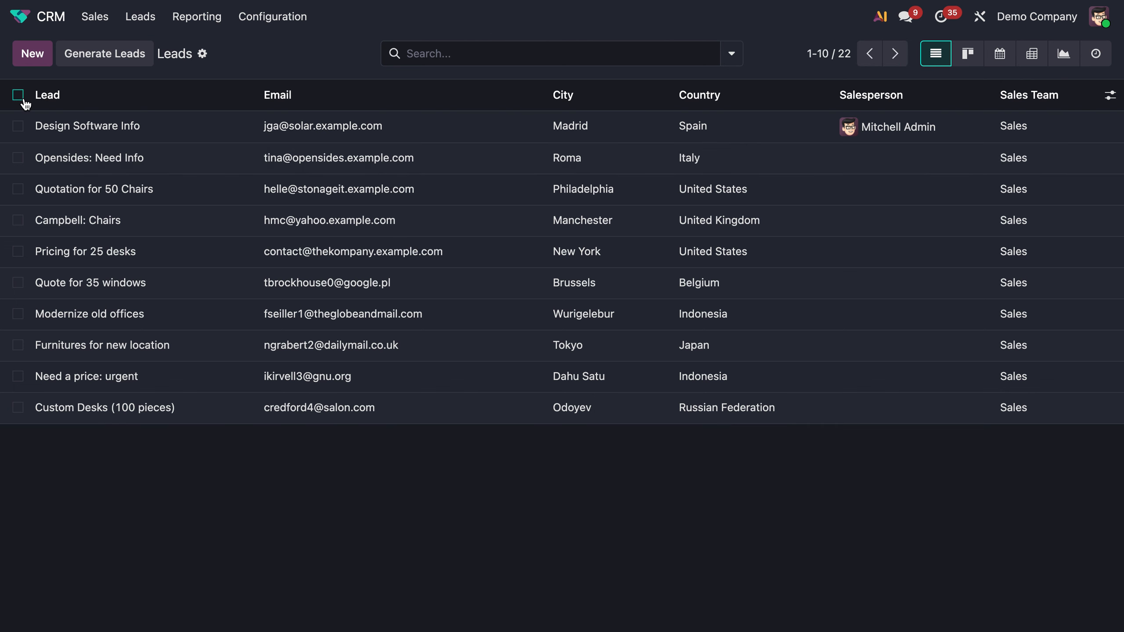
pyautogui.click(19, 98)
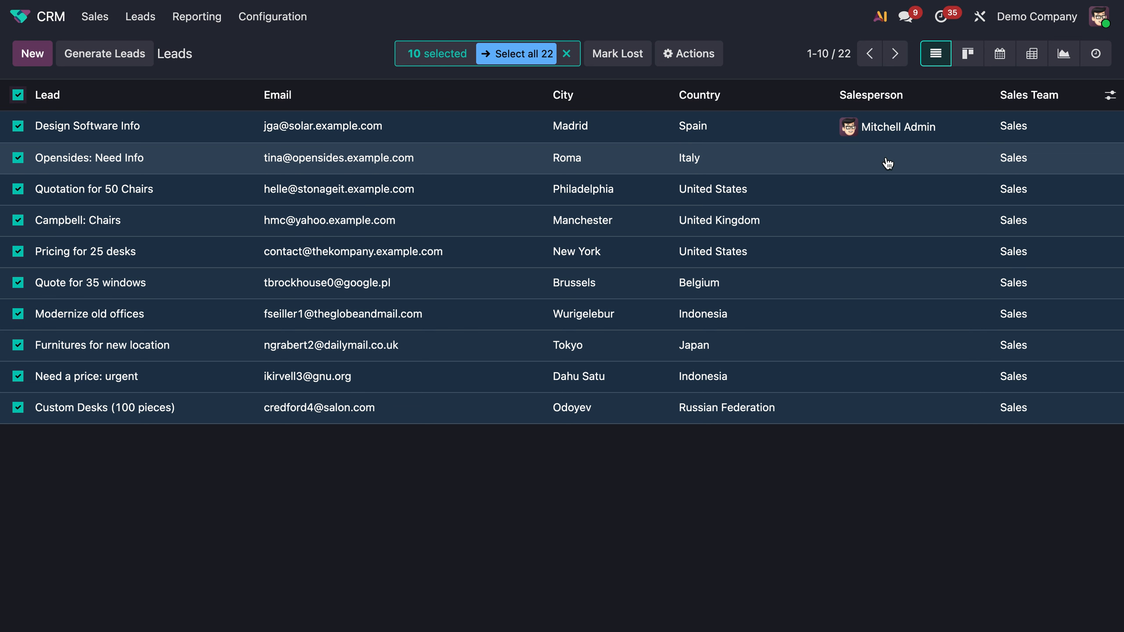
pyautogui.click(887, 160)
pyautogui.click(886, 158)
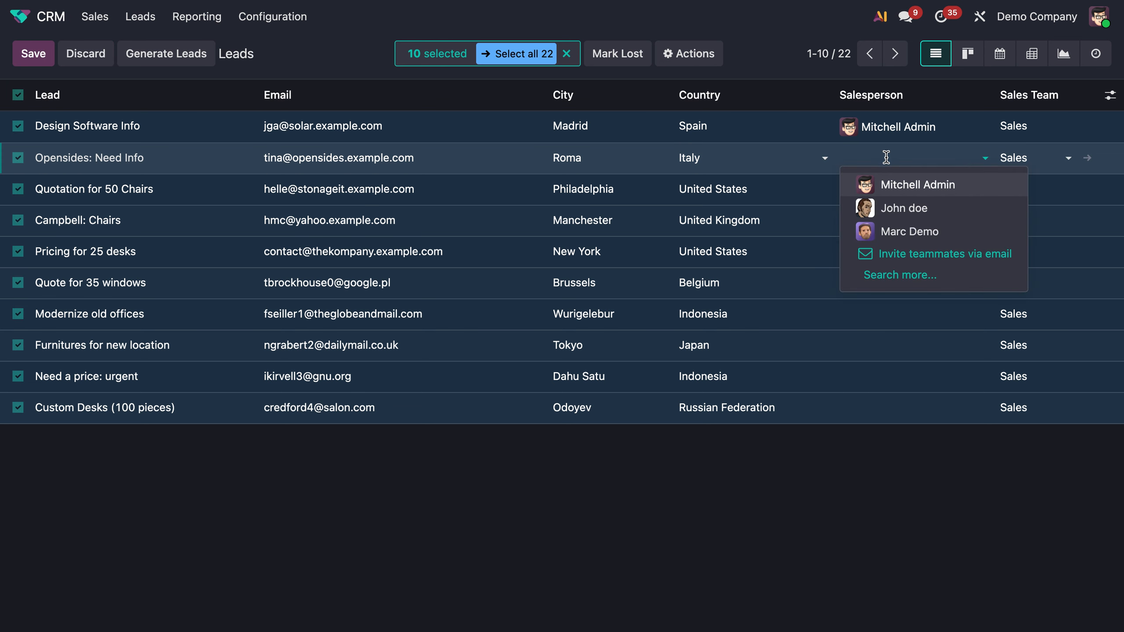
pyautogui.click(903, 186)
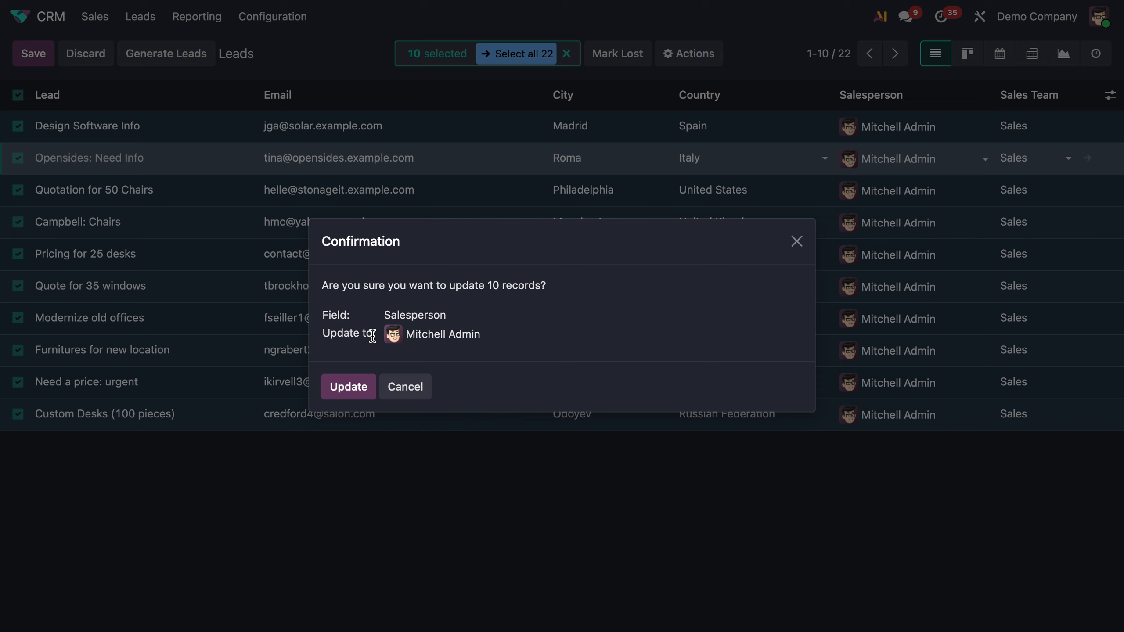
pyautogui.click(344, 391)
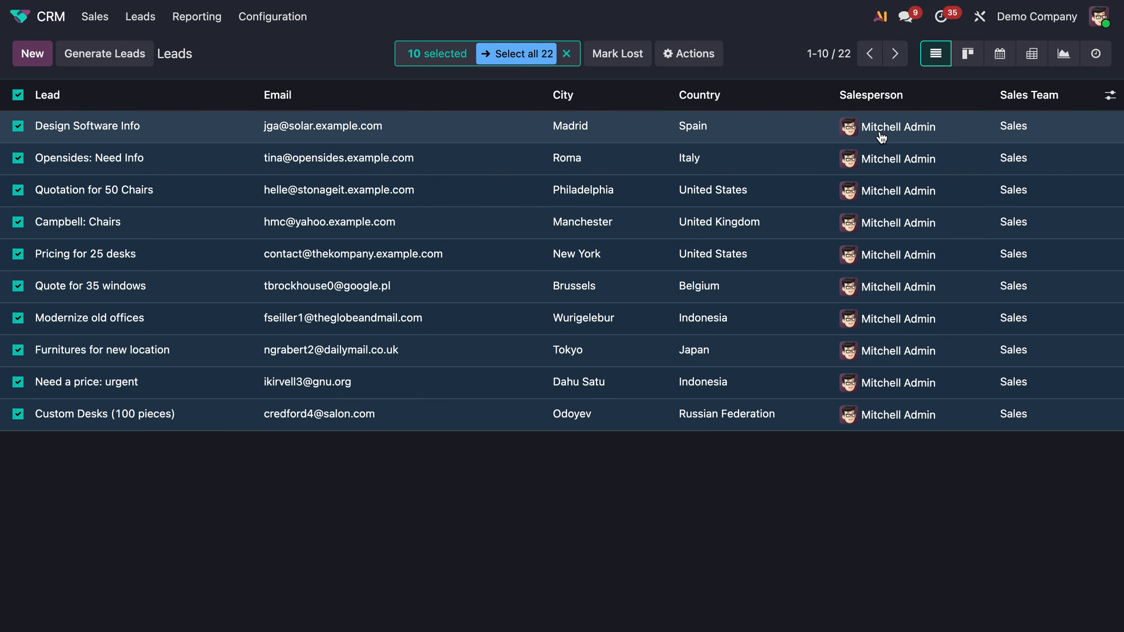
pyautogui.click(18, 95)
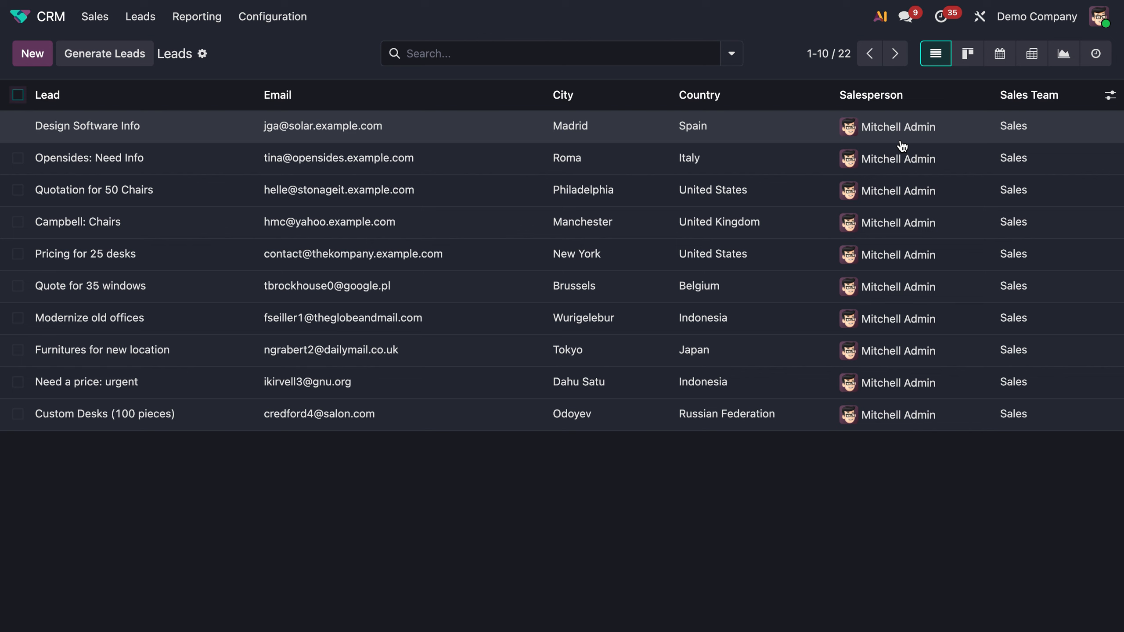
# Go to the next page of leads and extend the displayed range to records 11-22
pyautogui.click(895, 53)
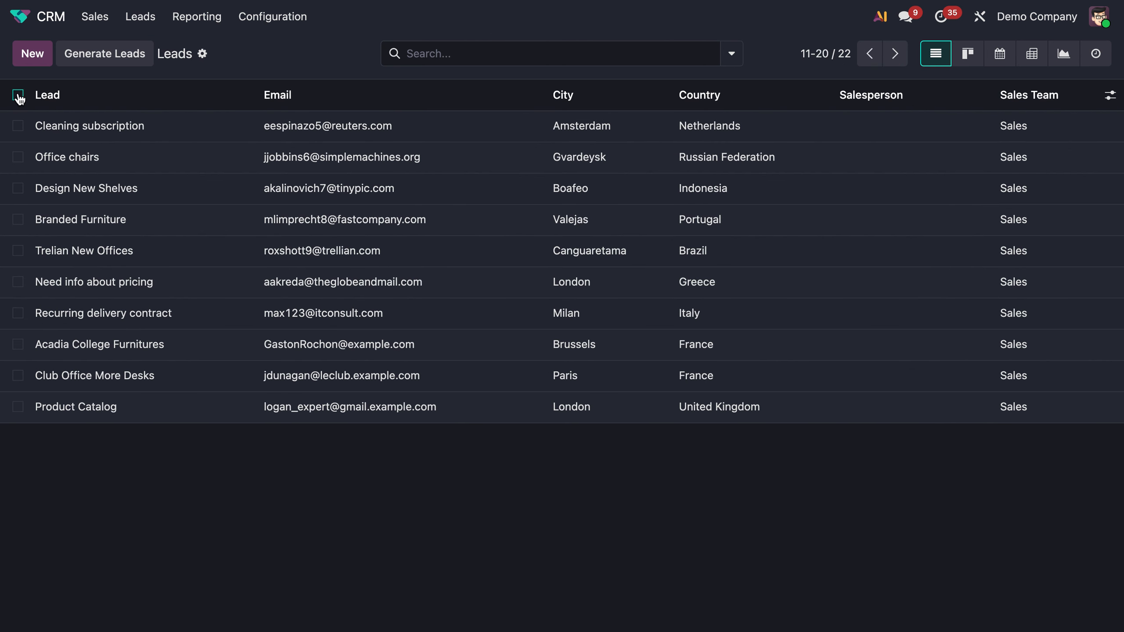
pyautogui.click(17, 95)
pyautogui.click(17, 95)
pyautogui.click(826, 54)
pyautogui.press('BackSpace')
pyautogui.write('2')
pyautogui.press('Return')
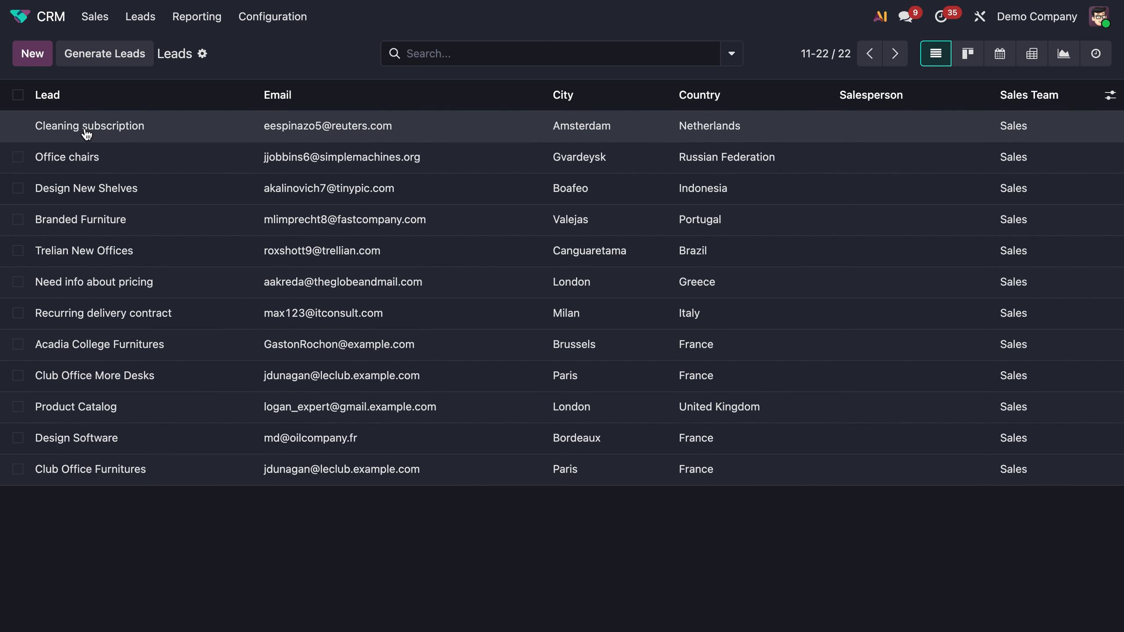
# Assign the third suggested user as salesperson to all 12 displayed leads in bulk, and clear the selection
pyautogui.click(18, 95)
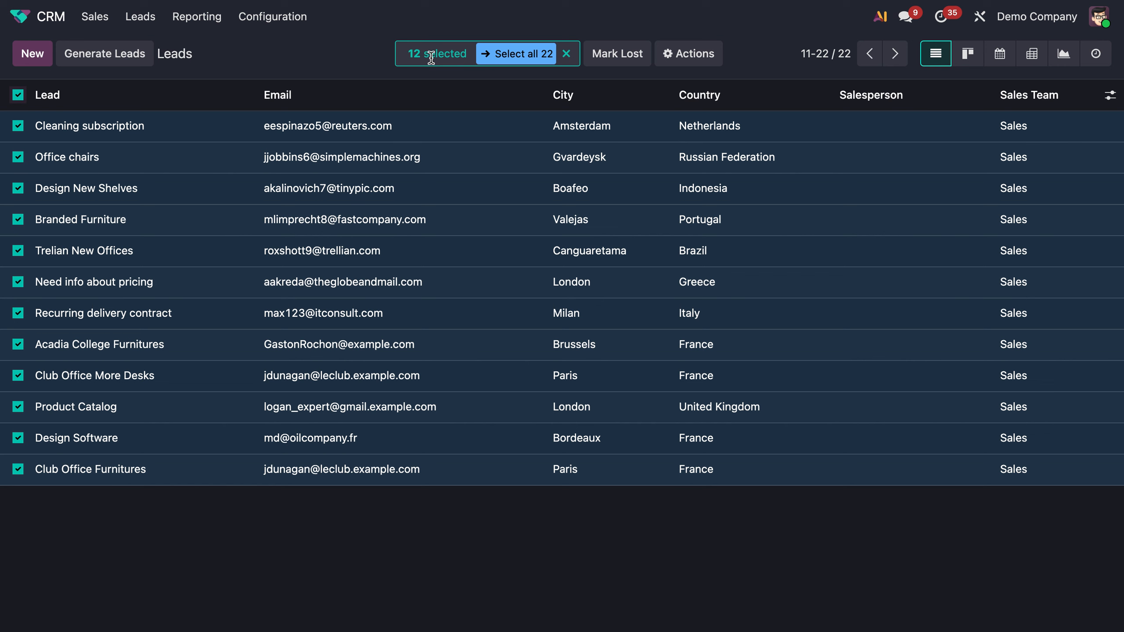
pyautogui.click(879, 125)
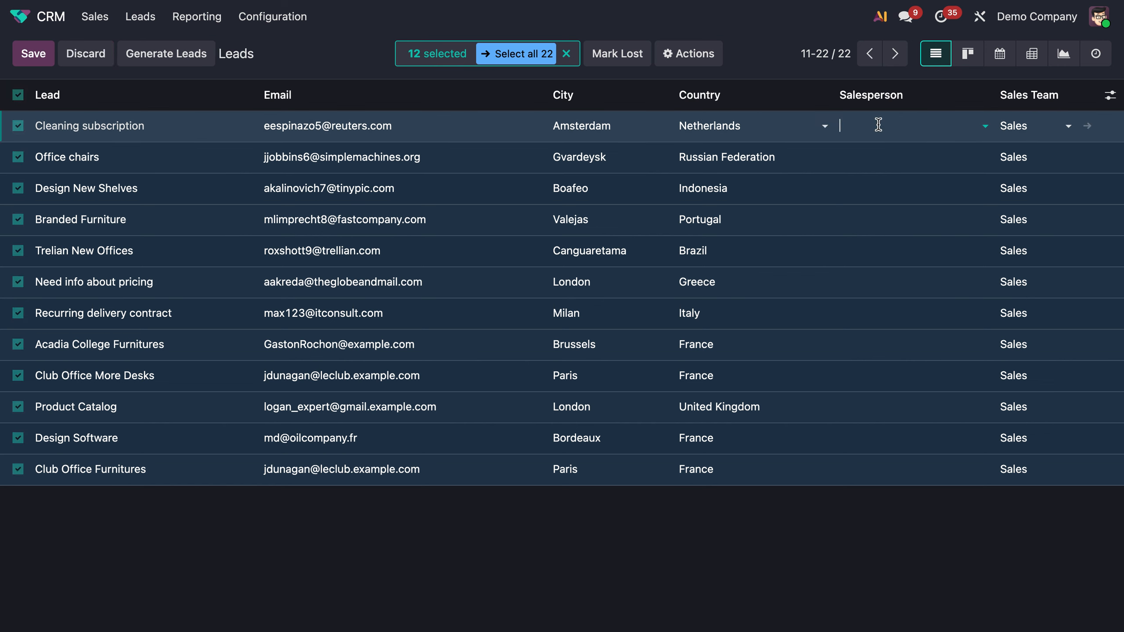
pyautogui.click(893, 202)
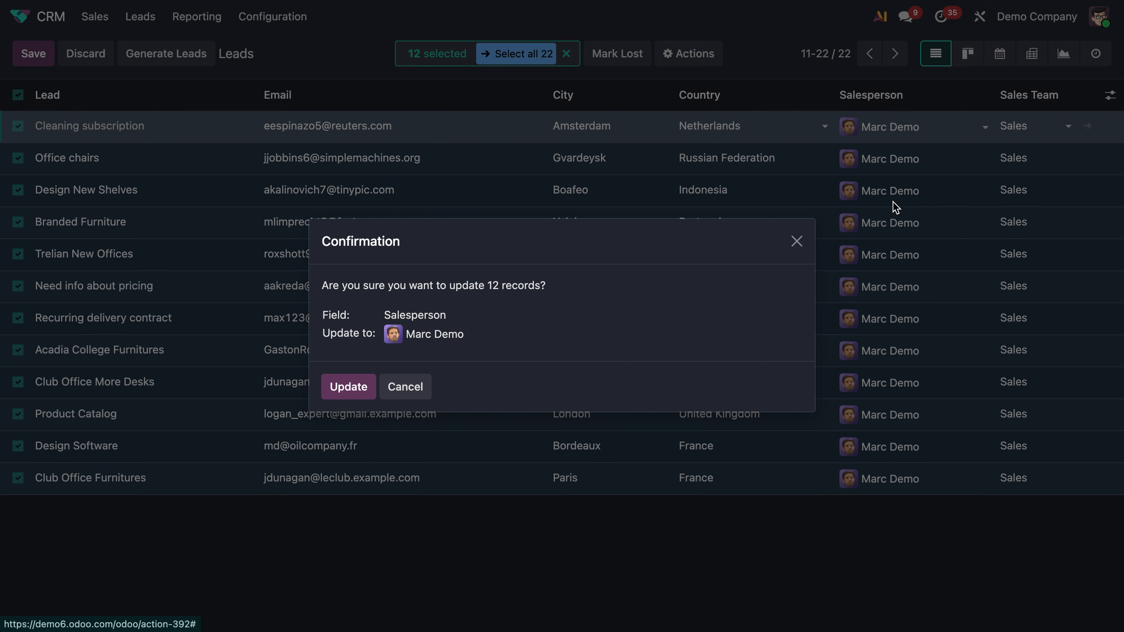
pyautogui.click(348, 386)
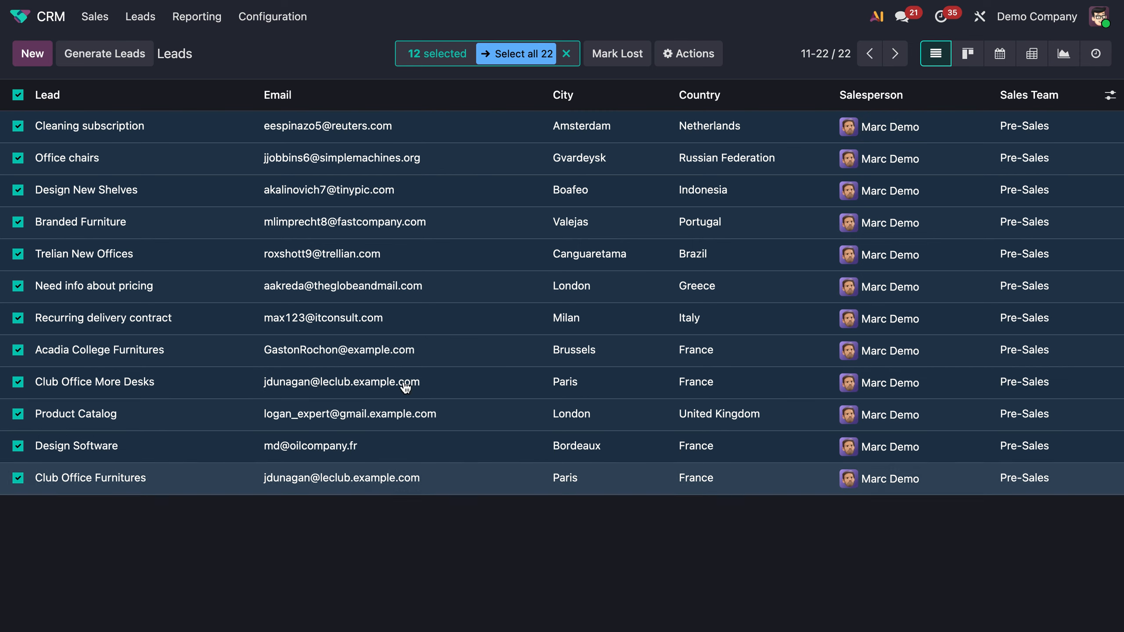
pyautogui.click(18, 96)
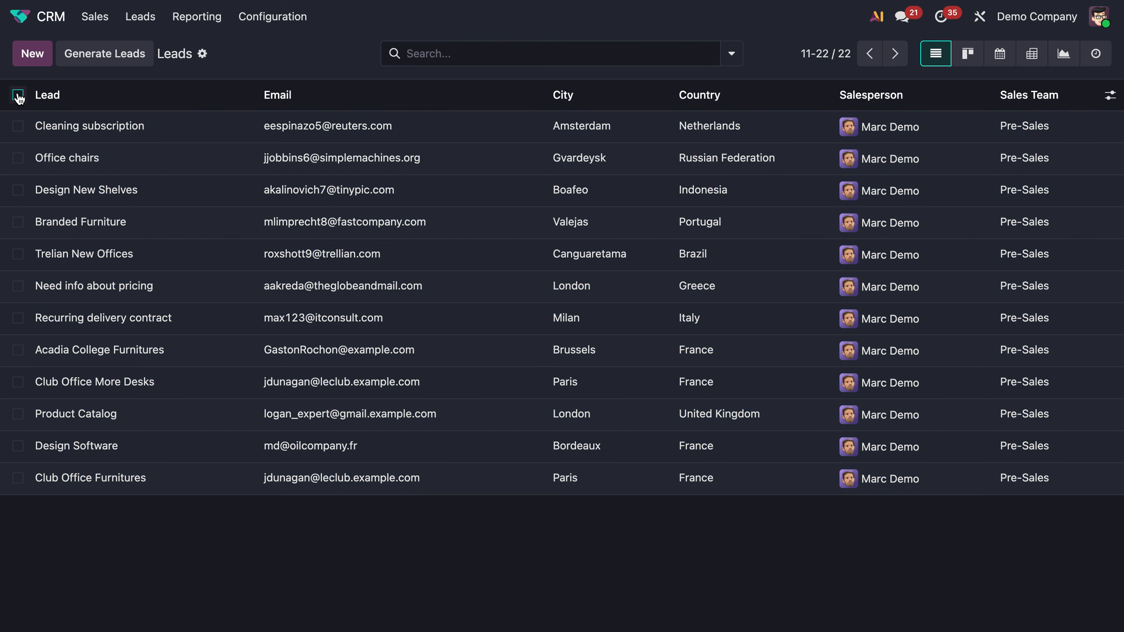
# Reload the full leads list and review the salesperson and sales team of every lead
pyautogui.click(142, 18)
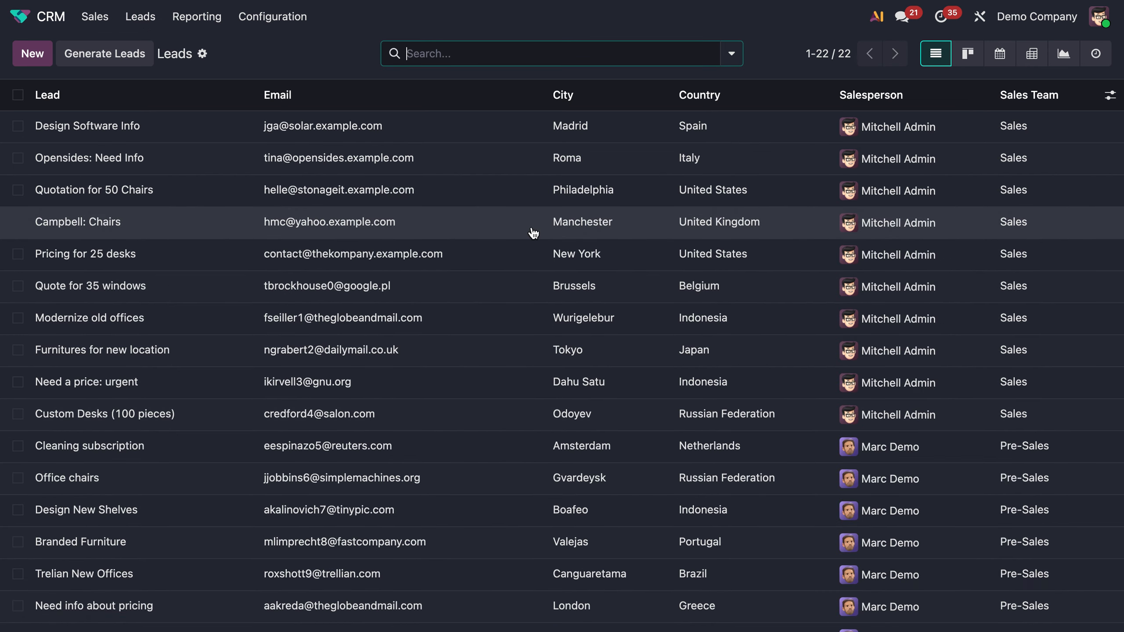
pyautogui.scroll(-2, 531, 372)
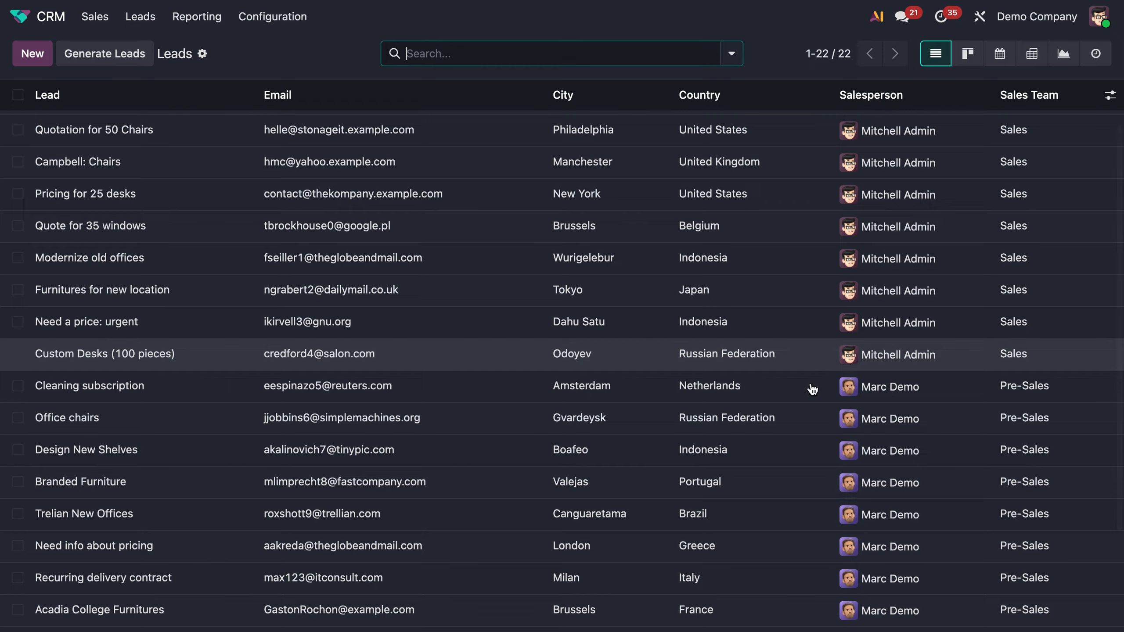
pyautogui.scroll(-3, 775, 389)
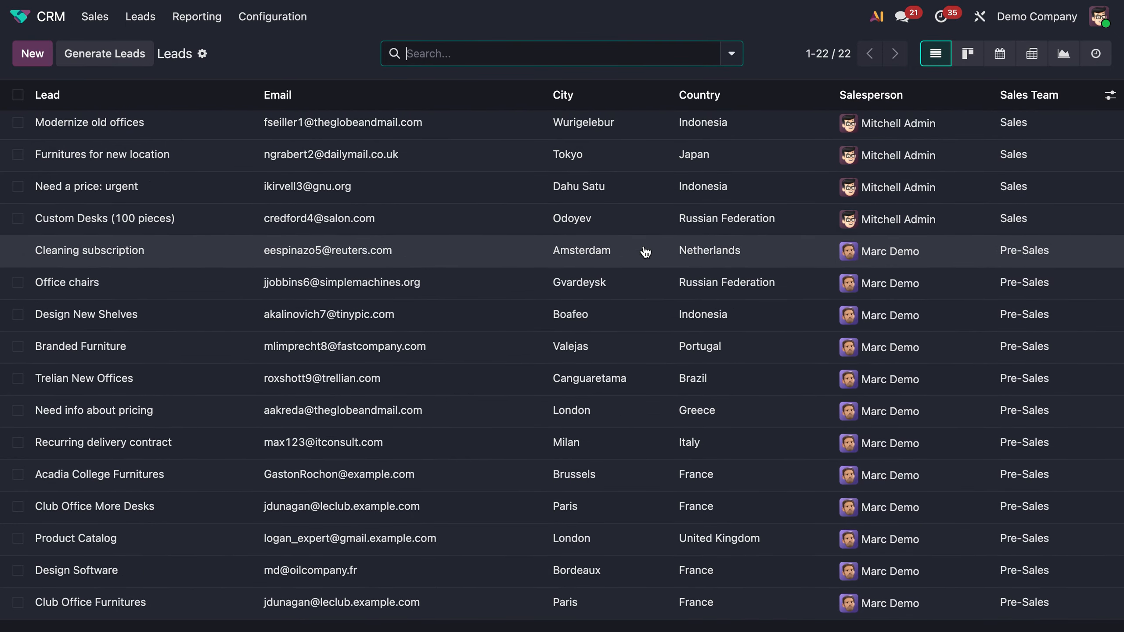
pyautogui.scroll(5, 707, 297)
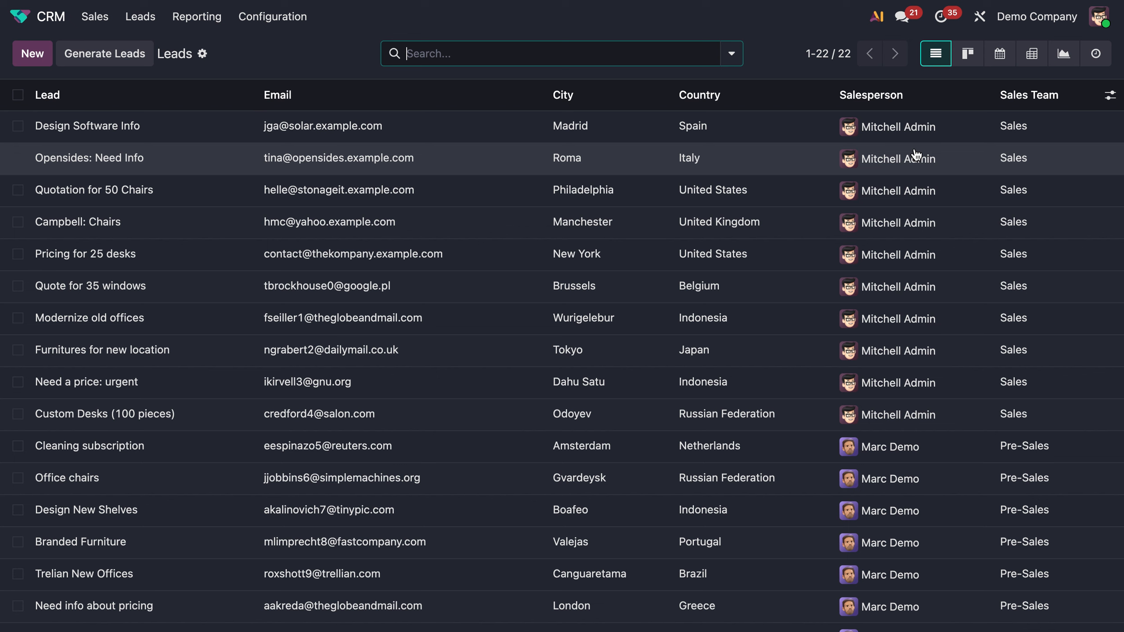
# Assign the second suggested user as salesperson to all 22 leads in bulk, clear the selection and check the list
pyautogui.click(18, 95)
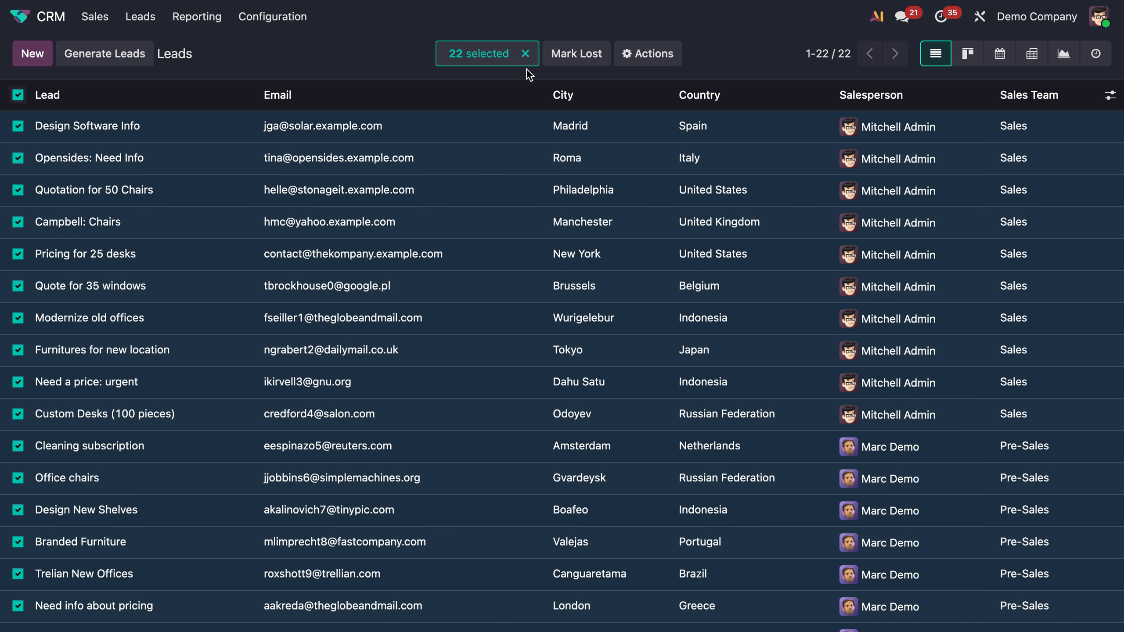
pyautogui.click(963, 125)
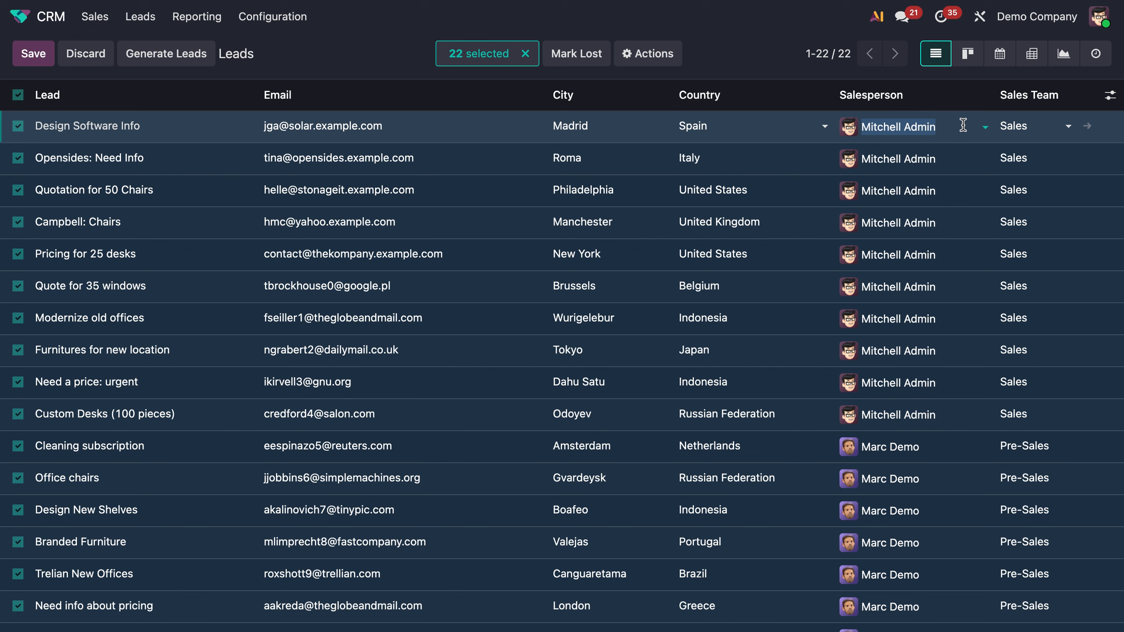
pyautogui.click(940, 126)
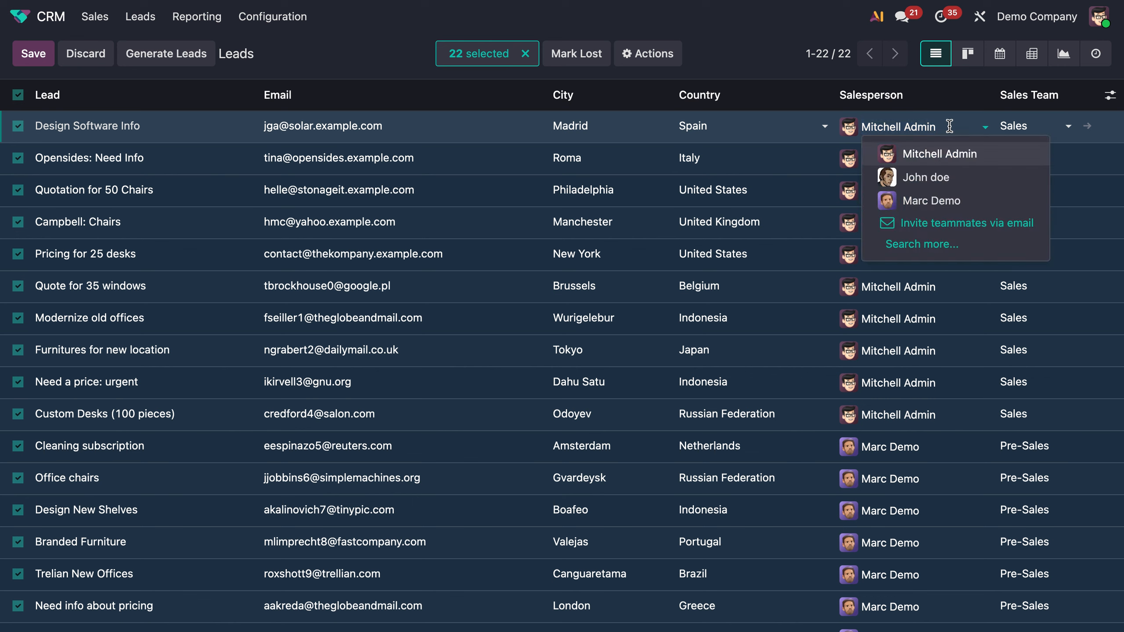
pyautogui.click(929, 176)
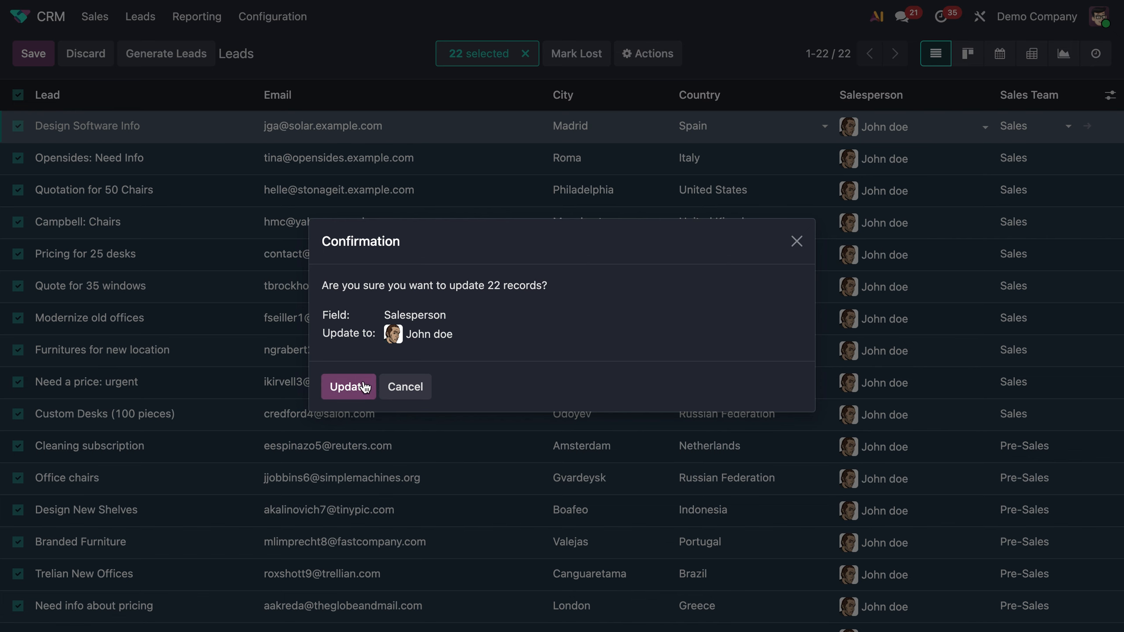
pyautogui.click(350, 389)
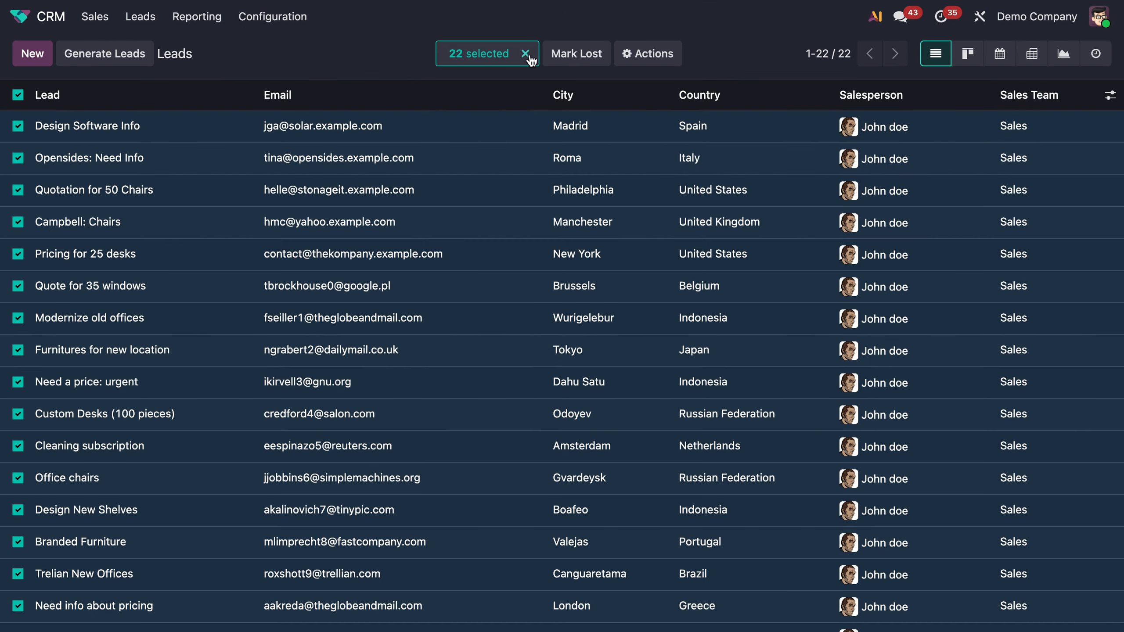
pyautogui.click(525, 54)
pyautogui.scroll(-5, 596, 336)
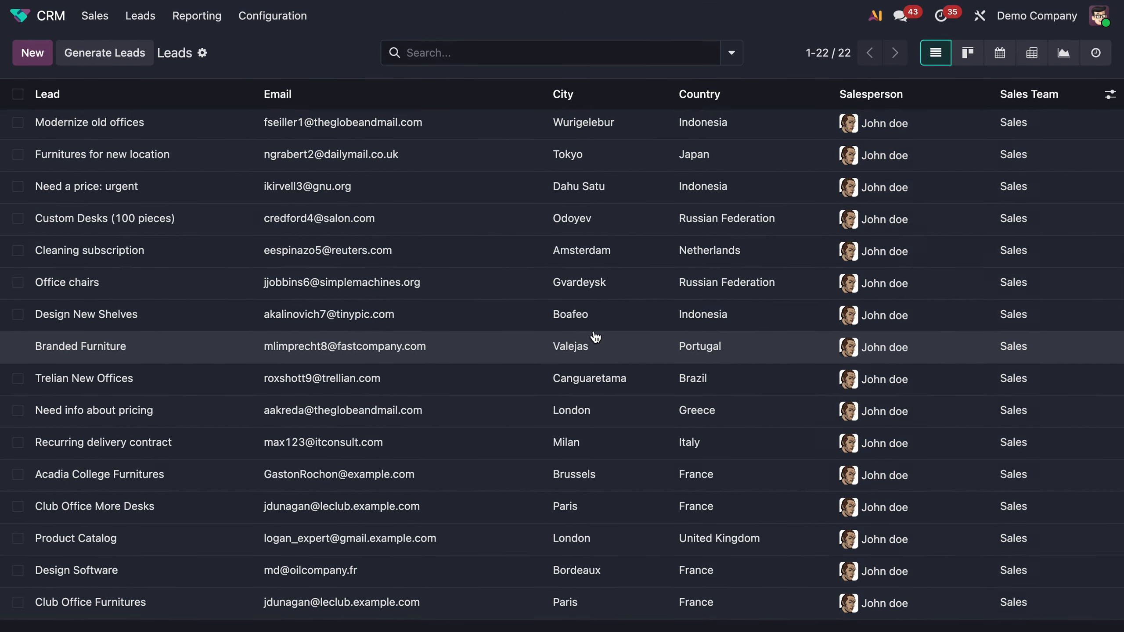
pyautogui.scroll(5, 596, 337)
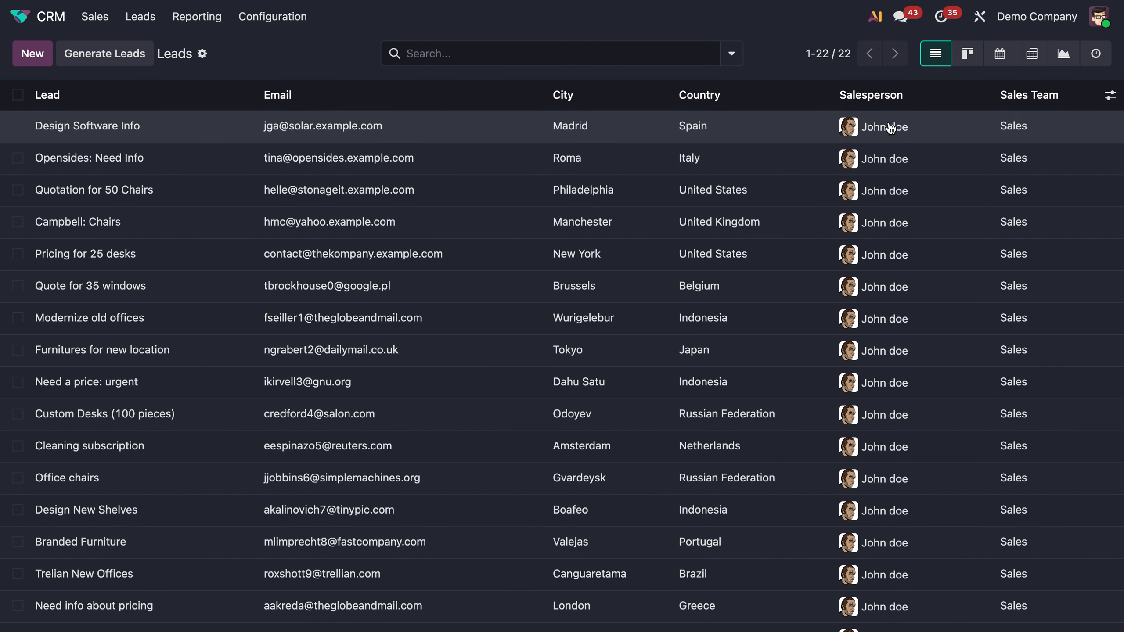